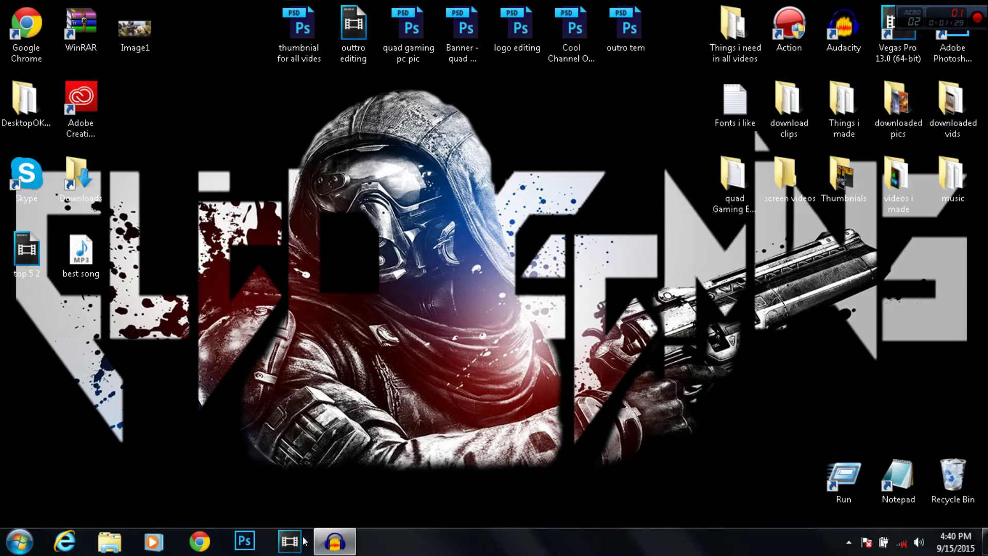
Step: Launch Vegas Pro 13.0 to an empty untitled project, then minimize it to show the desktop
{"action": "left_click", "coordinate": [288, 541]}
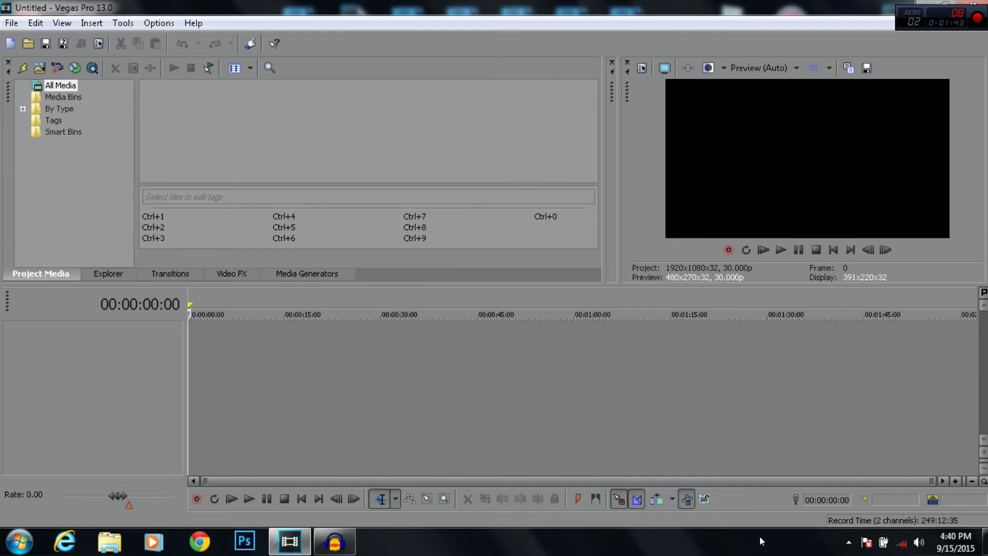
{"action": "left_click", "coordinate": [919, 4]}
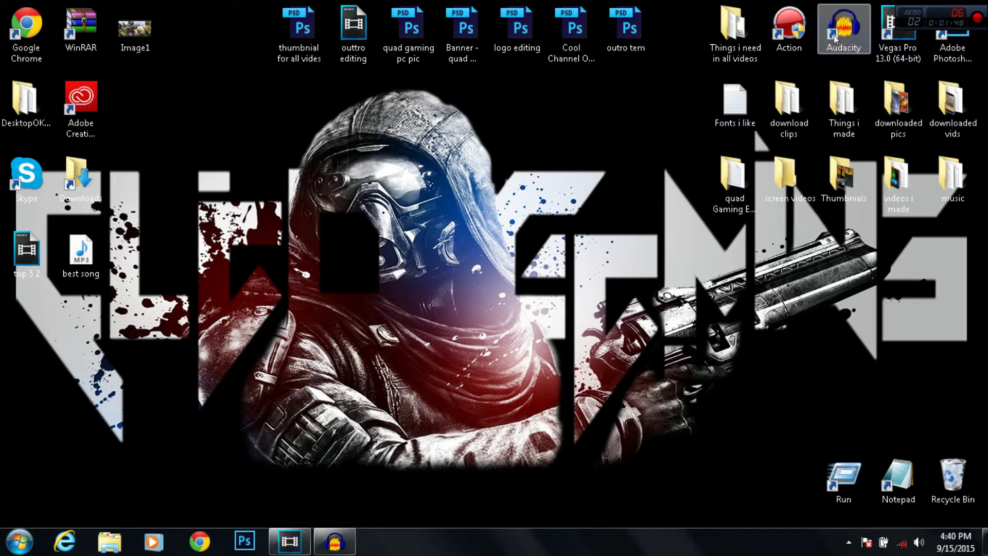
Step: Drag the Official Destiny Taken King trailer MP4 from downloaded vids onto the Vegas timeline, accepting matched project settings
{"action": "double_click", "coordinate": [948, 99]}
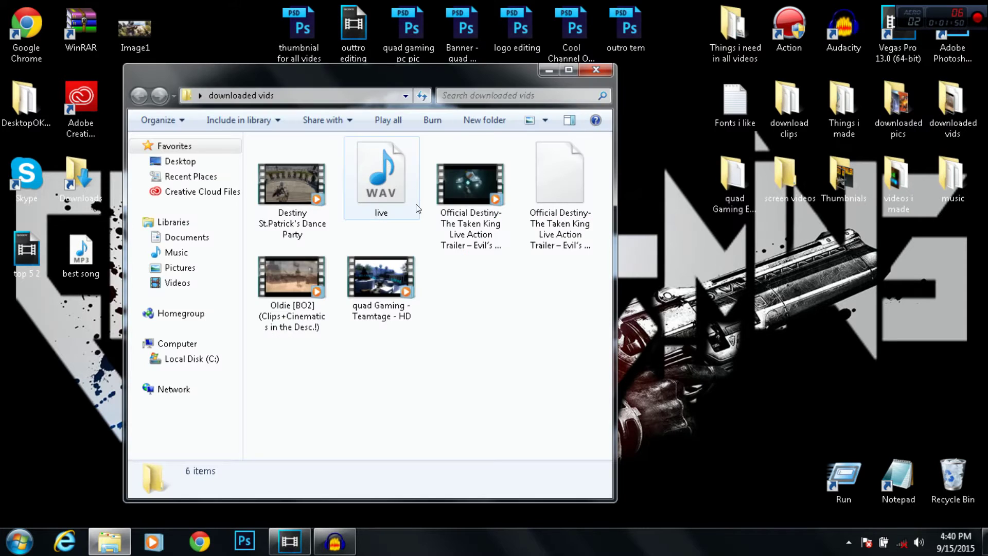
{"action": "left_click_drag", "start_coordinate": [437, 200], "coordinate": [294, 124]}
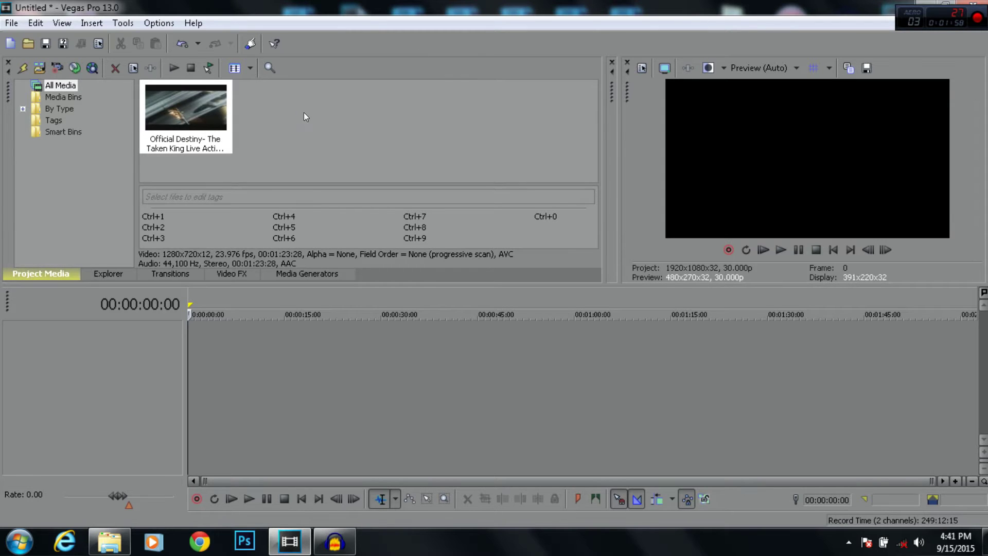
{"action": "left_click_drag", "start_coordinate": [198, 107], "coordinate": [252, 360]}
{"action": "left_click_drag", "start_coordinate": [187, 370], "coordinate": [188, 371]}
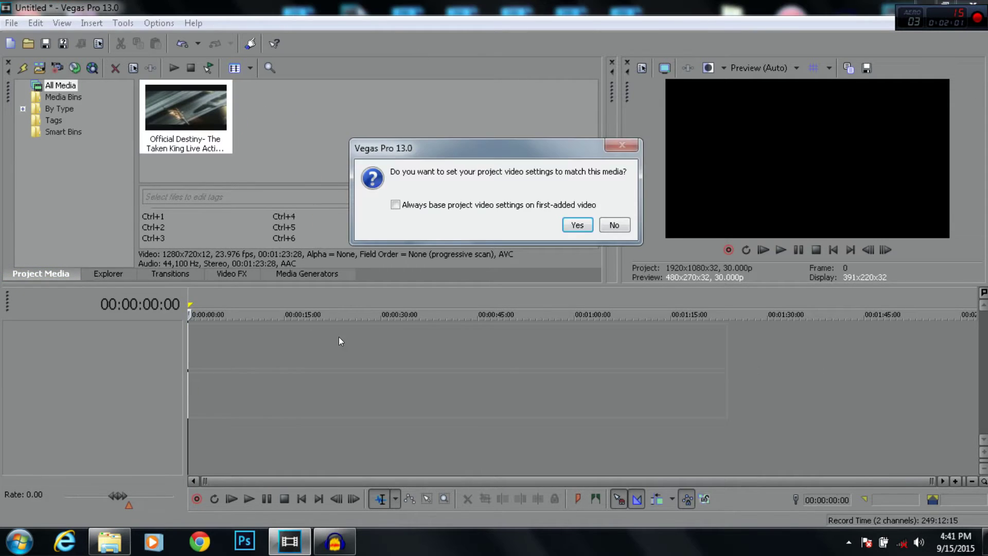
{"action": "left_click", "coordinate": [574, 224]}
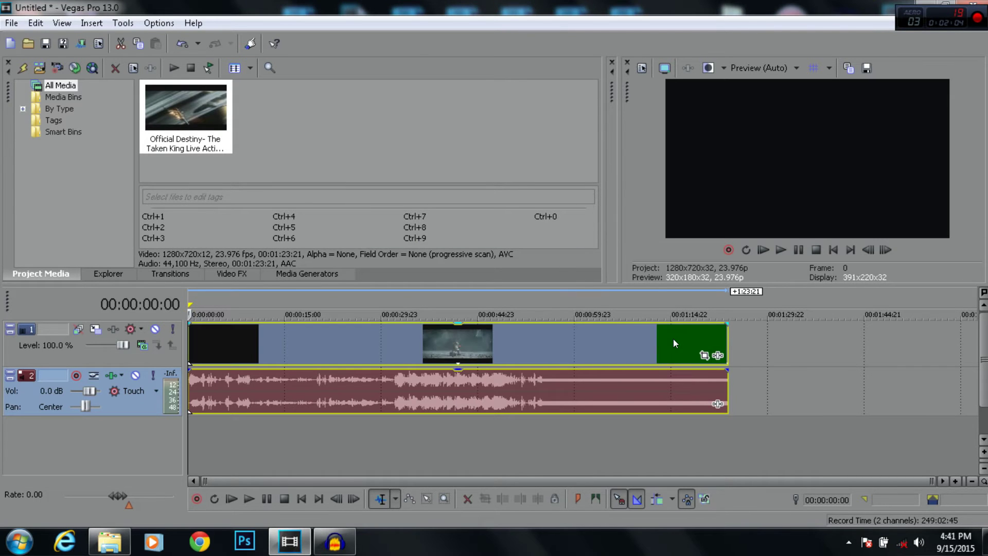
Step: Zoom the timeline in and out to view the 1:23 trailer clip
{"action": "scroll", "coordinate": [680, 339], "scroll_direction": "up", "scroll_amount": 5}
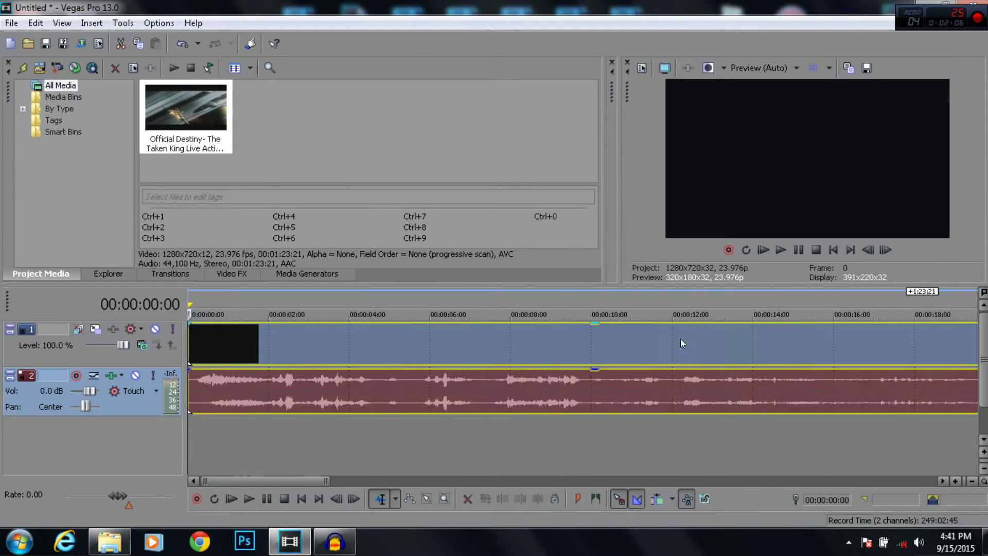
{"action": "left_click_drag", "start_coordinate": [345, 482], "coordinate": [747, 480]}
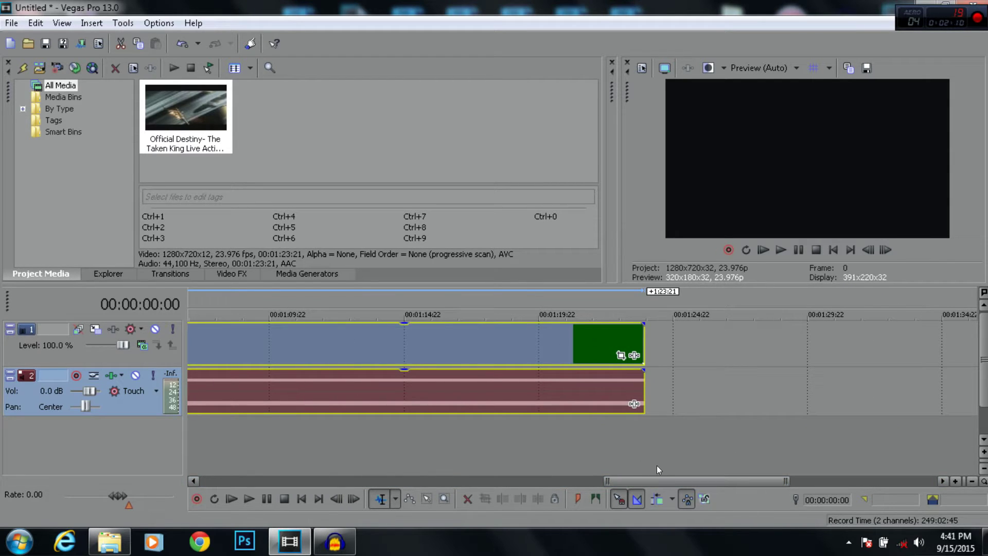
{"action": "left_click_drag", "start_coordinate": [664, 479], "coordinate": [200, 476]}
{"action": "scroll", "coordinate": [342, 380], "scroll_direction": "down", "scroll_amount": 2}
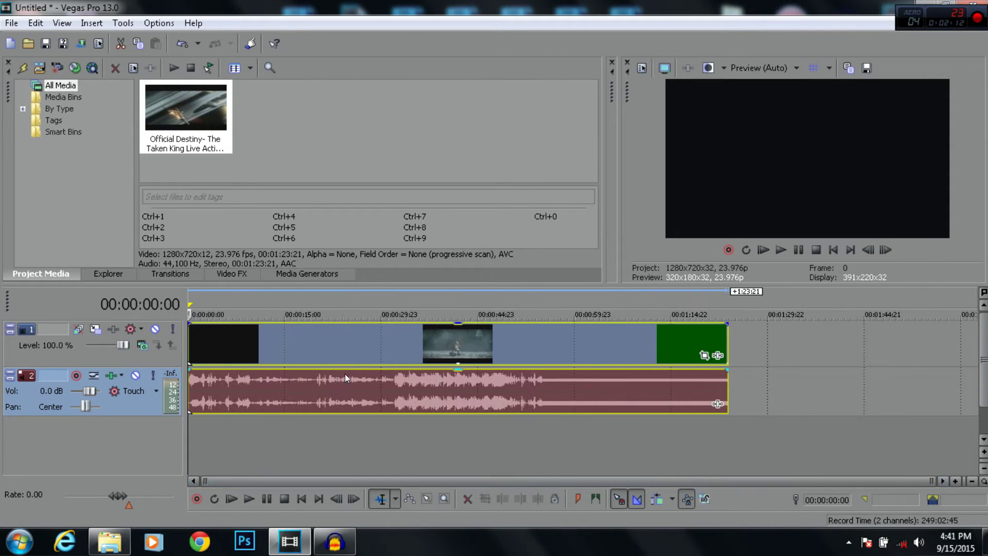
Step: Preview trailer frames from 00:00:36:18 to 00:01:16:23 and back, then bring up the video event's options
{"action": "left_click", "coordinate": [424, 338]}
{"action": "left_click", "coordinate": [504, 341]}
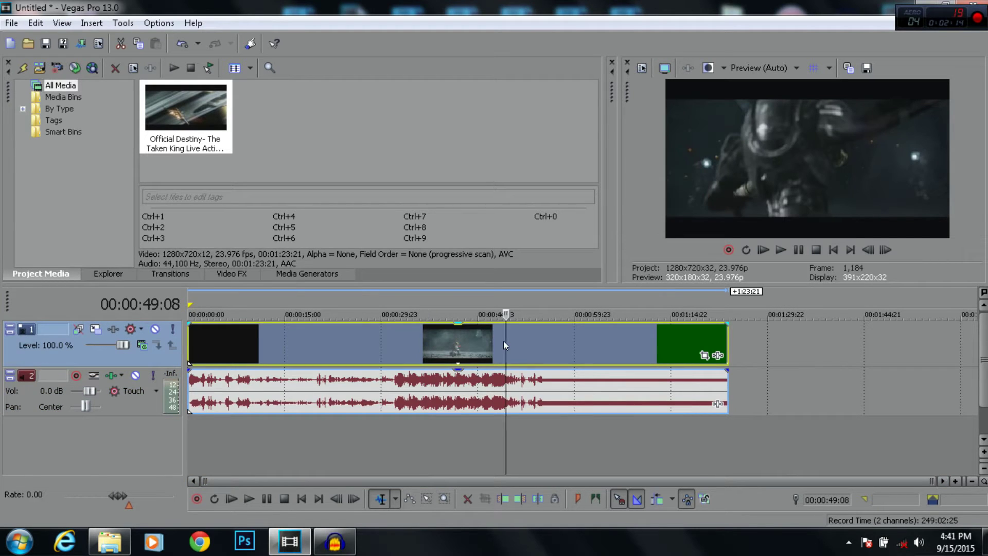
{"action": "left_click", "coordinate": [622, 338]}
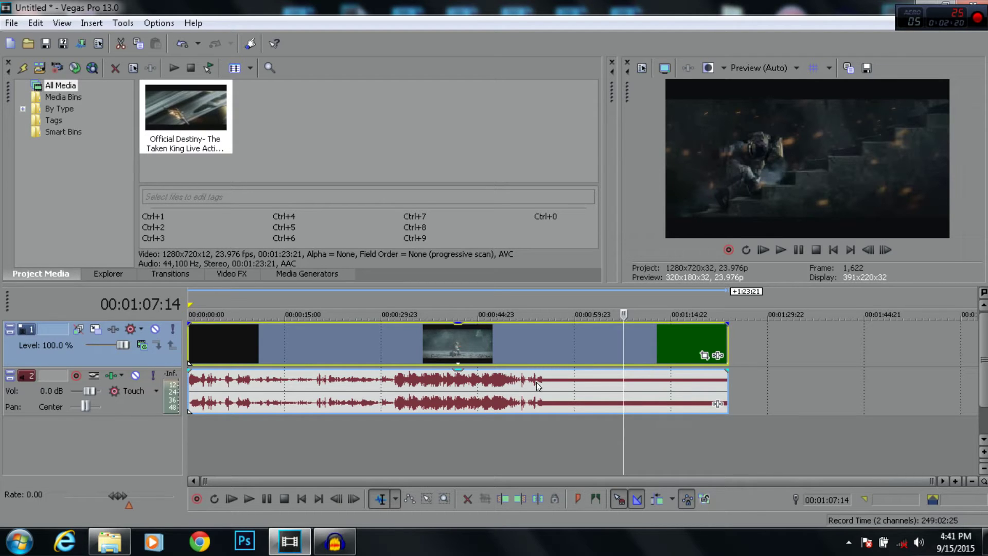
{"action": "left_click", "coordinate": [661, 335]}
{"action": "left_click", "coordinate": [684, 333]}
{"action": "left_click", "coordinate": [598, 338]}
{"action": "left_click", "coordinate": [522, 336]}
{"action": "left_click", "coordinate": [485, 339]}
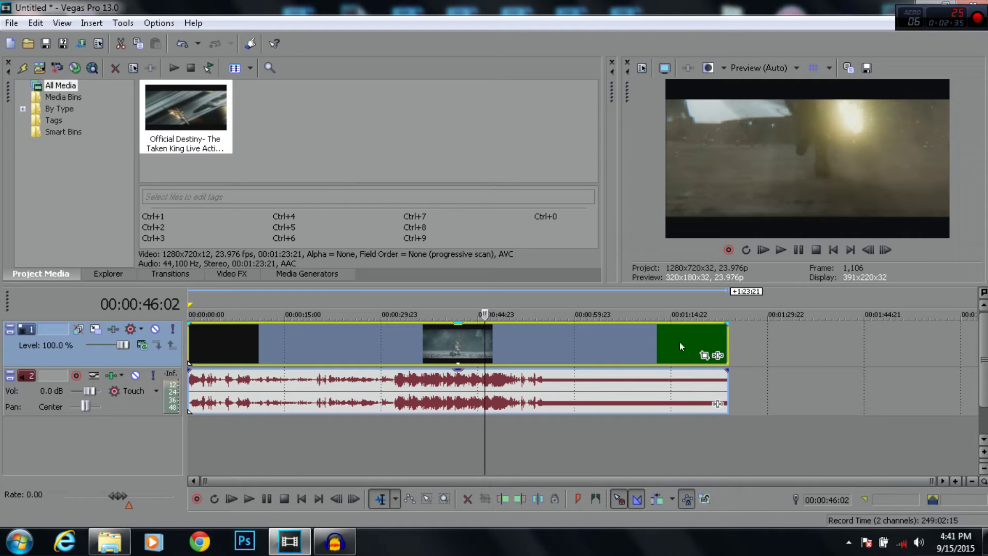
{"action": "right_click", "coordinate": [382, 336]}
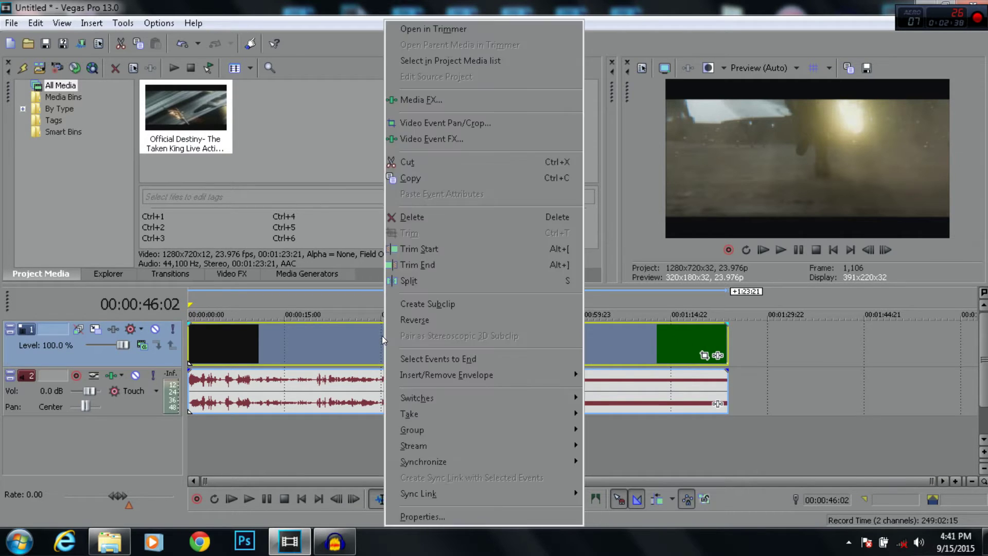
{"action": "left_click", "coordinate": [428, 517]}
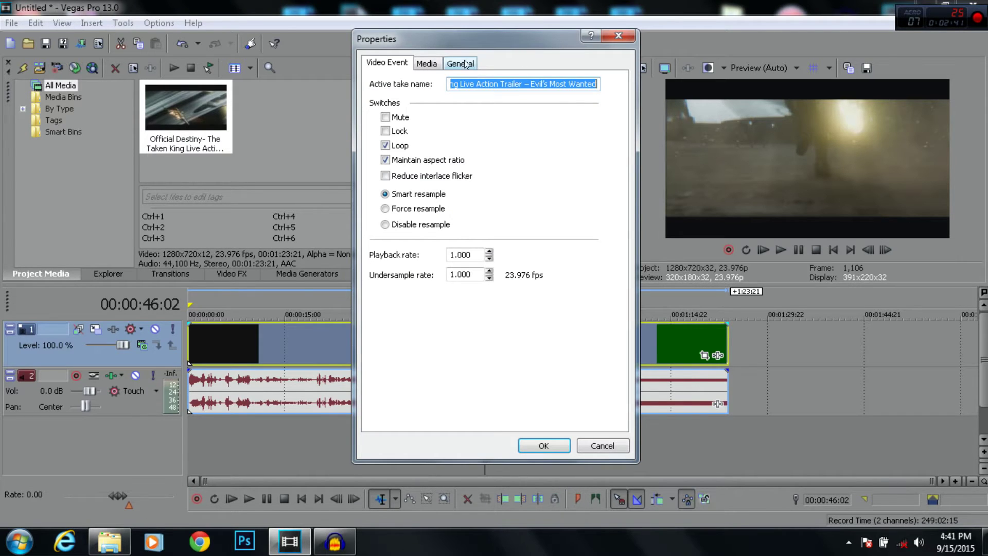
{"action": "left_click", "coordinate": [468, 63]}
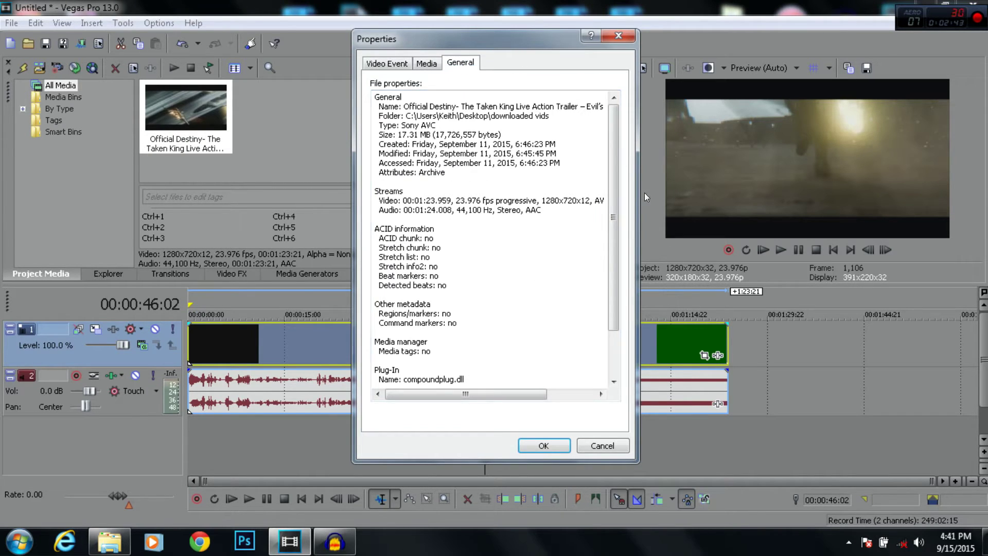
{"action": "left_click_drag", "start_coordinate": [610, 231], "coordinate": [610, 274]}
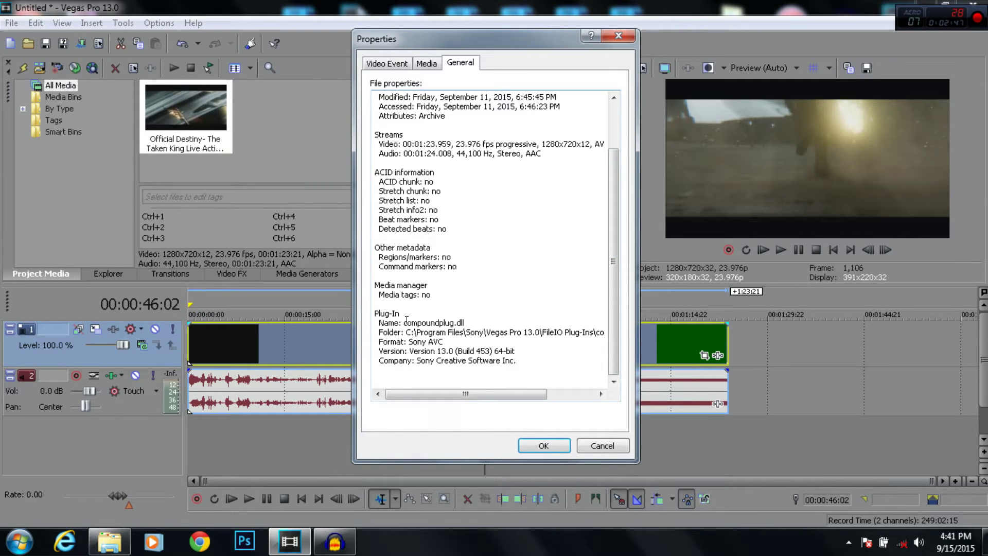
{"action": "left_click_drag", "start_coordinate": [404, 322], "coordinate": [460, 323]}
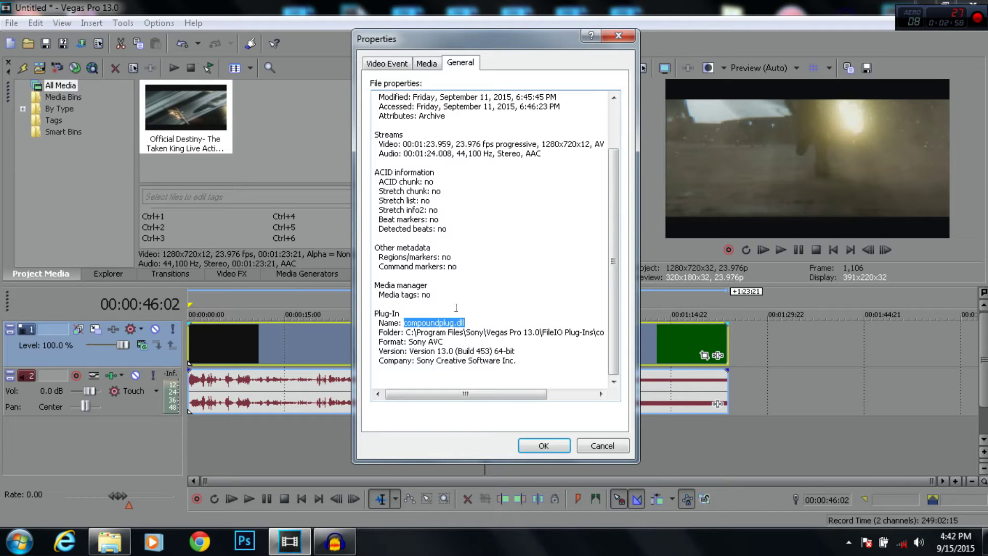
{"action": "left_click", "coordinate": [402, 319]}
{"action": "mouse_move", "coordinate": [435, 312]}
{"action": "left_mouse_down"}
{"action": "mouse_move", "coordinate": [478, 334]}
{"action": "mouse_move", "coordinate": [433, 322]}
{"action": "mouse_move", "coordinate": [446, 322]}
{"action": "left_mouse_up"}
{"action": "left_click", "coordinate": [423, 323]}
{"action": "left_click", "coordinate": [544, 446]}
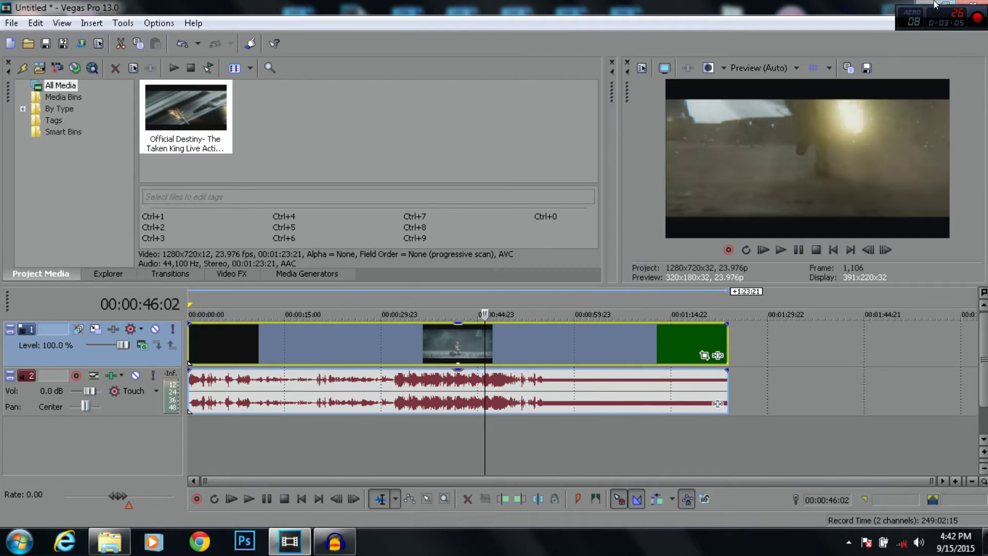
Step: Exit Vegas Pro without saving the untitled project and close the downloaded vids window
{"action": "left_click", "coordinate": [975, 5]}
{"action": "left_click", "coordinate": [509, 231]}
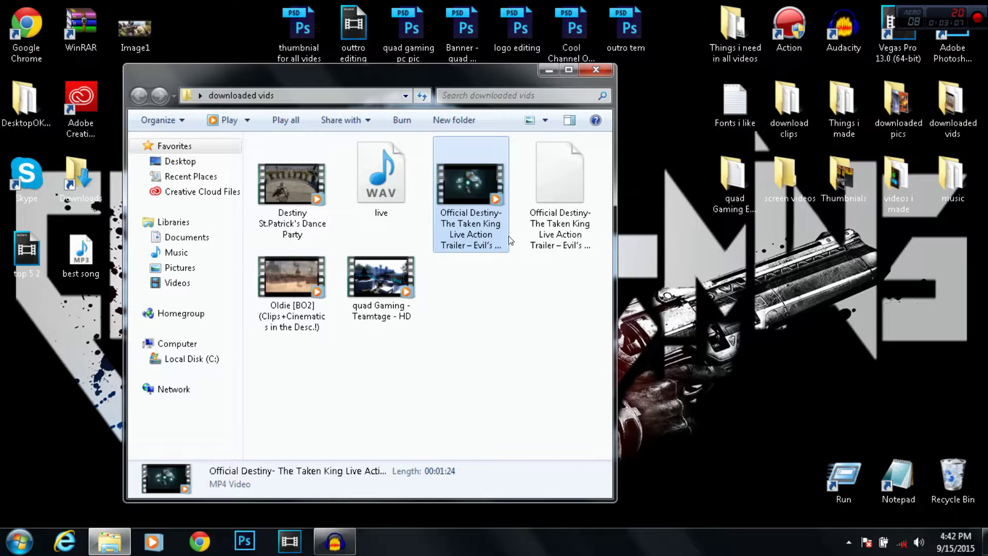
{"action": "left_click", "coordinate": [597, 69]}
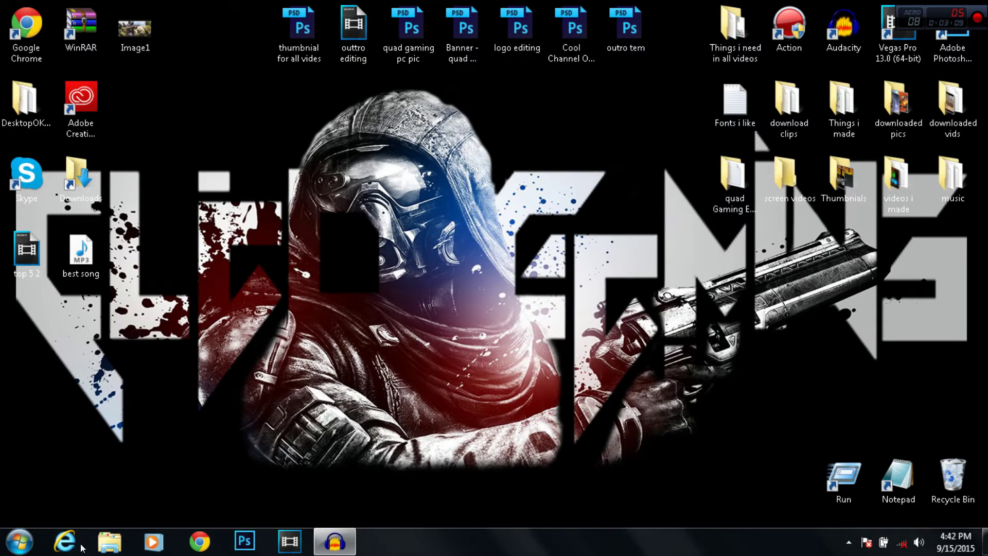
Step: Browse Computer > C: > Program Files > Sony > Vegas Pro 13.0 > FileIO Plug-Ins
{"action": "left_click", "coordinate": [19, 545]}
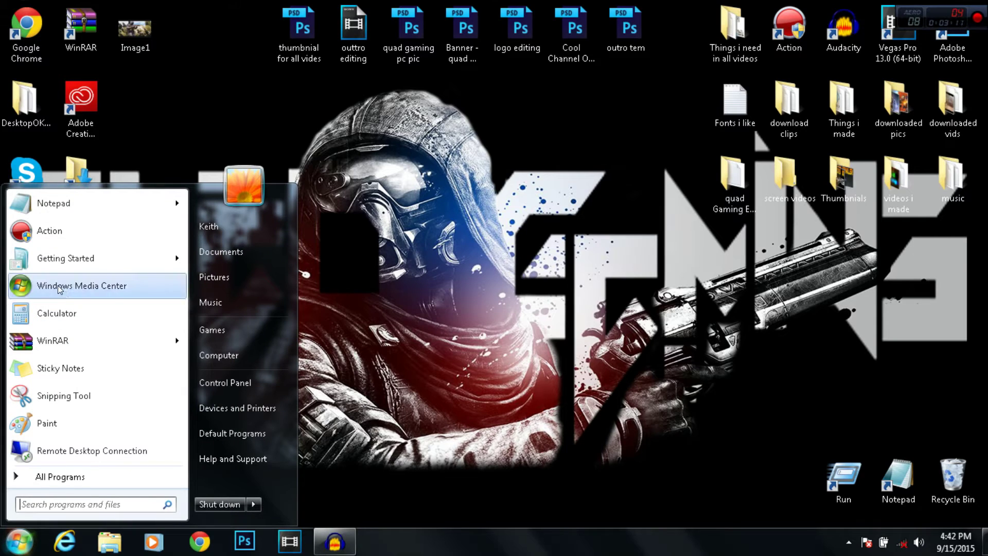
{"action": "left_click", "coordinate": [223, 354]}
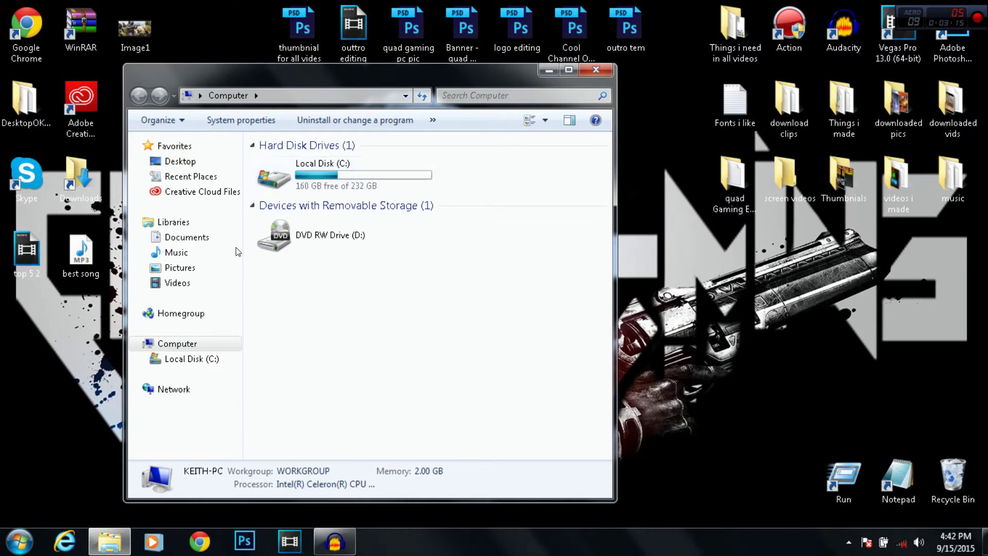
{"action": "double_click", "coordinate": [322, 175]}
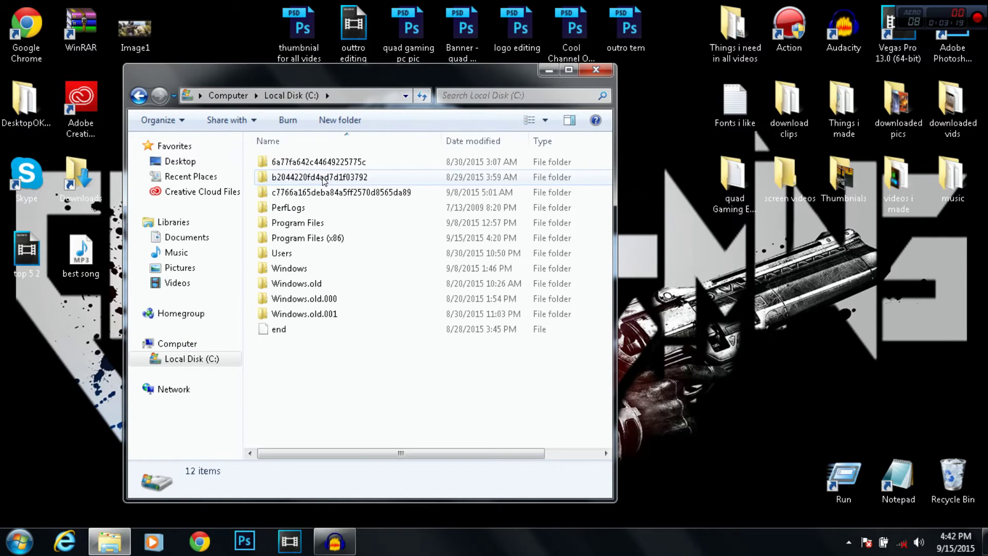
{"action": "double_click", "coordinate": [304, 222]}
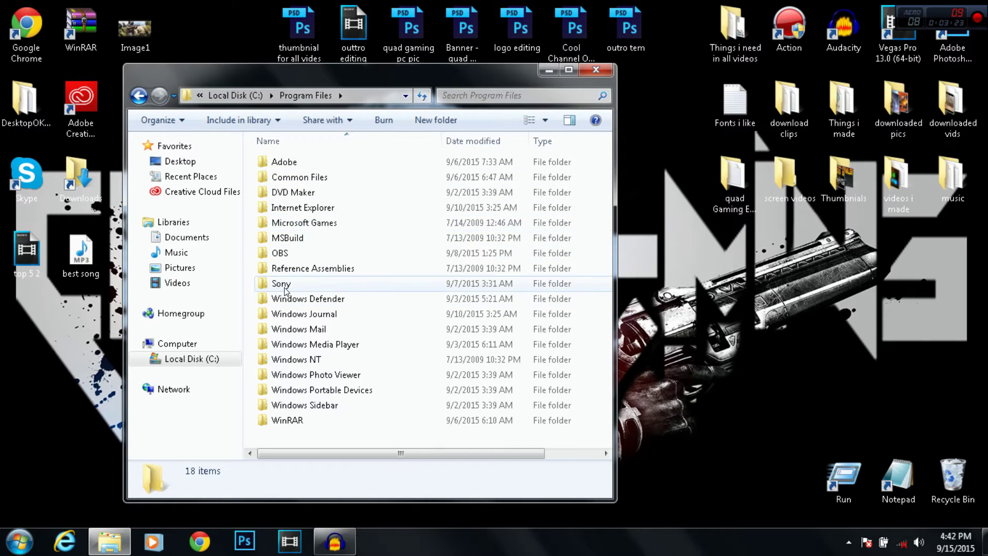
{"action": "double_click", "coordinate": [285, 289]}
{"action": "double_click", "coordinate": [308, 164]}
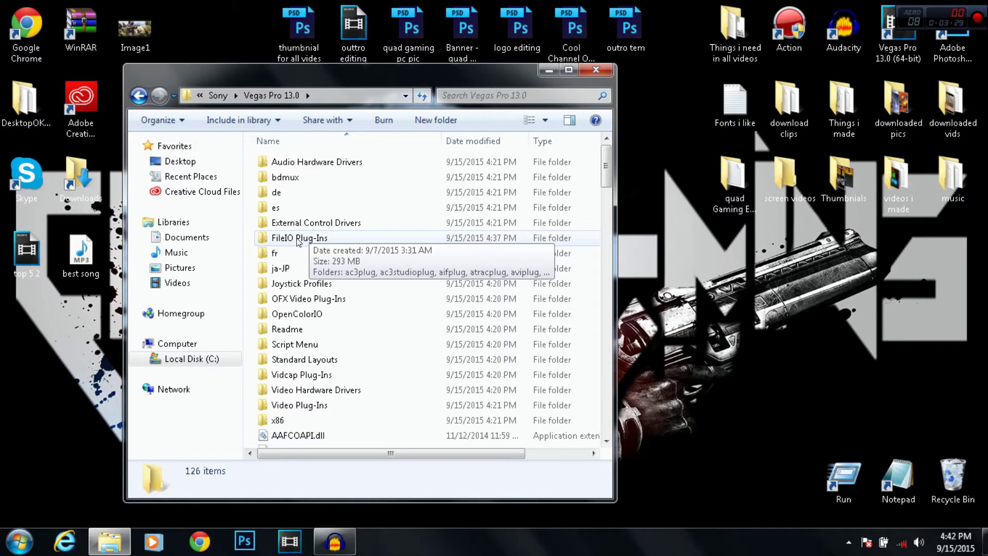
{"action": "double_click", "coordinate": [296, 239]}
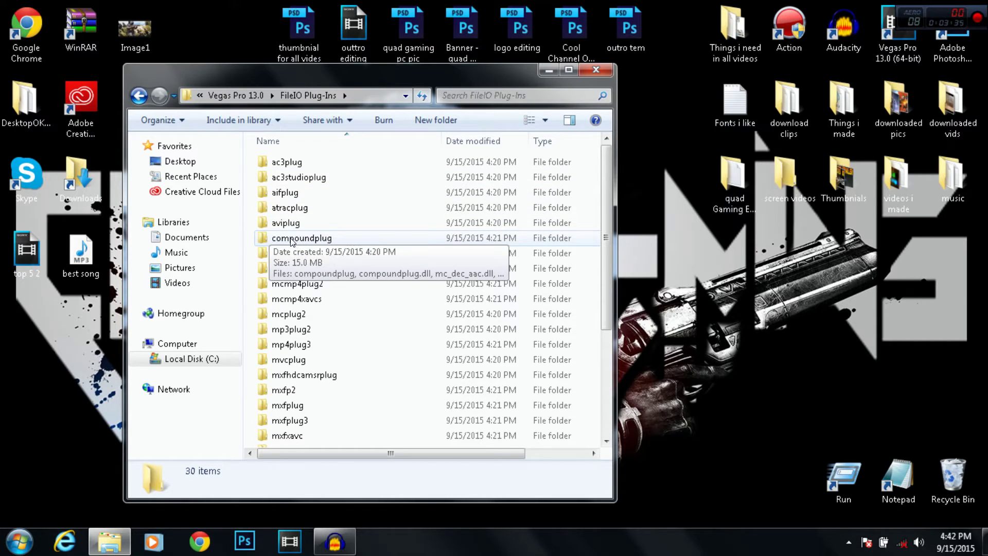
Step: Rename the compoundplug folder to compoundplugg
{"action": "right_click", "coordinate": [323, 239]}
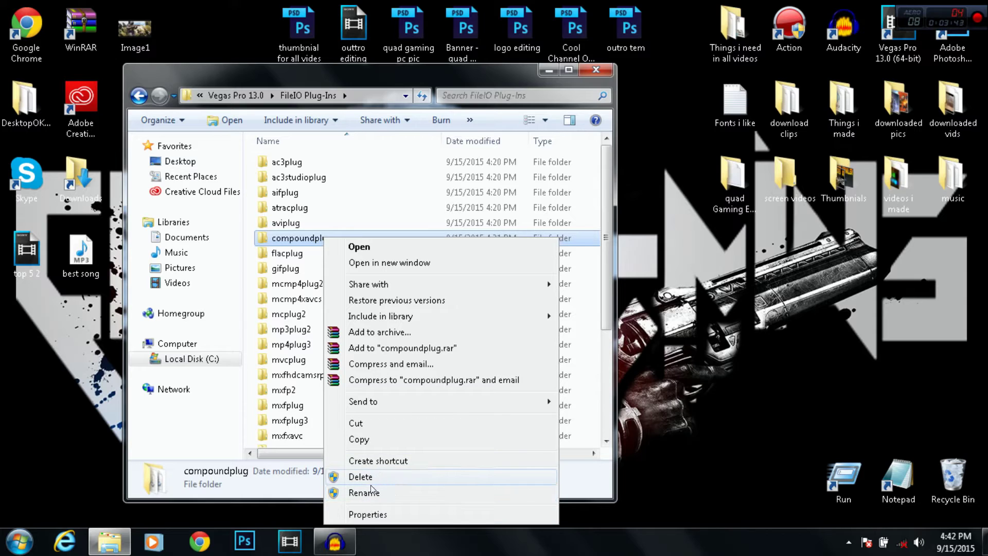
{"action": "left_click", "coordinate": [363, 493]}
{"action": "left_click", "coordinate": [334, 239]}
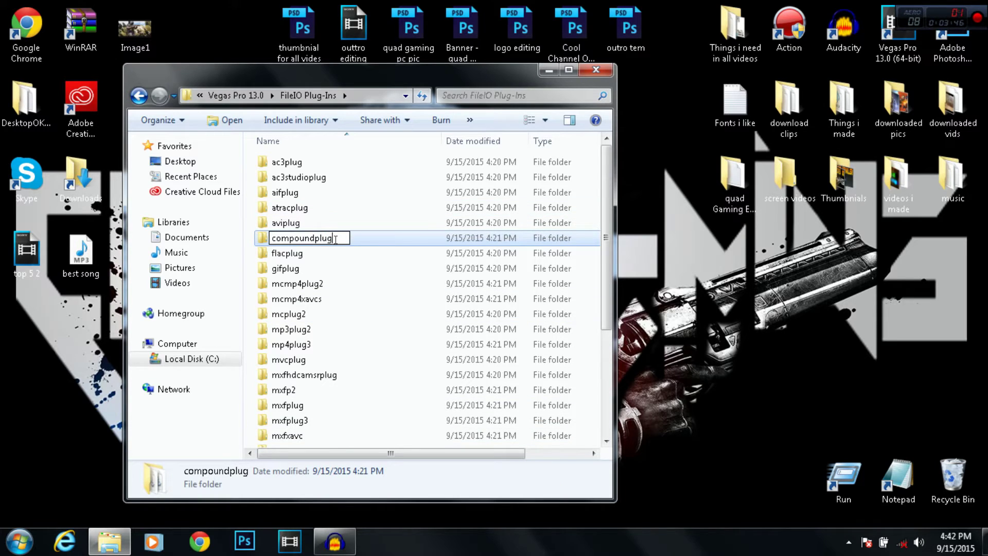
{"action": "type", "text": "g"}
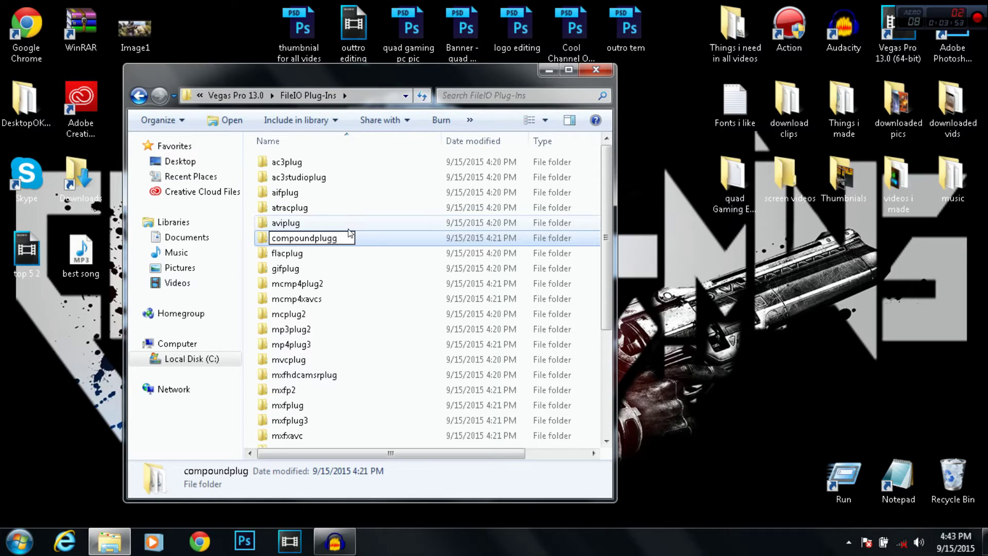
{"action": "left_click", "coordinate": [417, 269]}
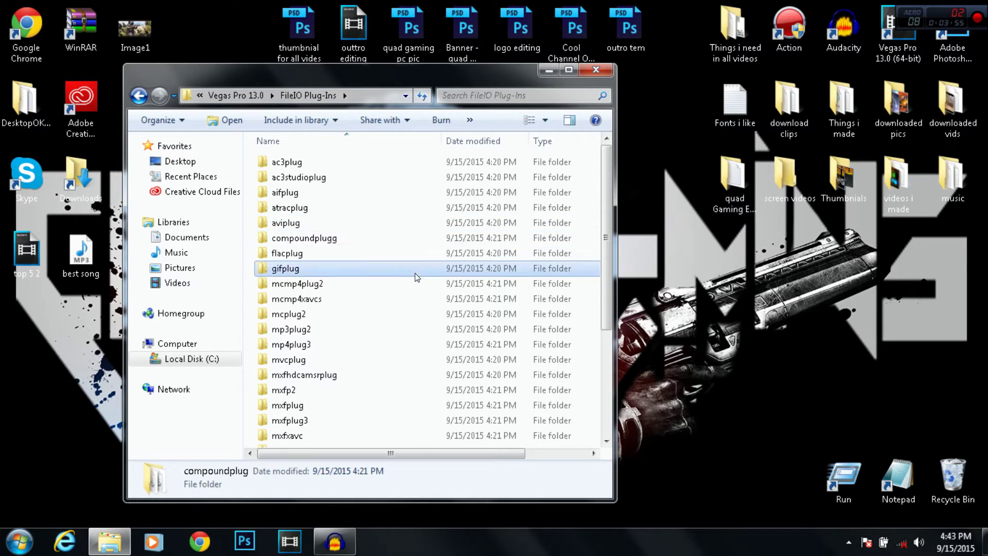
Step: Check inside compoundplugg, return to FileIO Plug-Ins, and close the Explorer window
{"action": "left_click", "coordinate": [319, 240]}
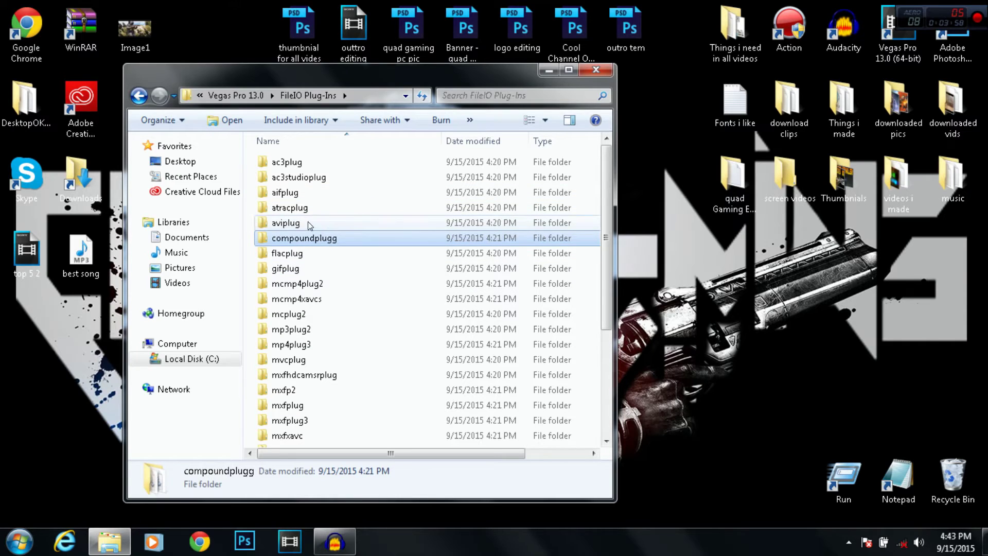
{"action": "double_click", "coordinate": [319, 240]}
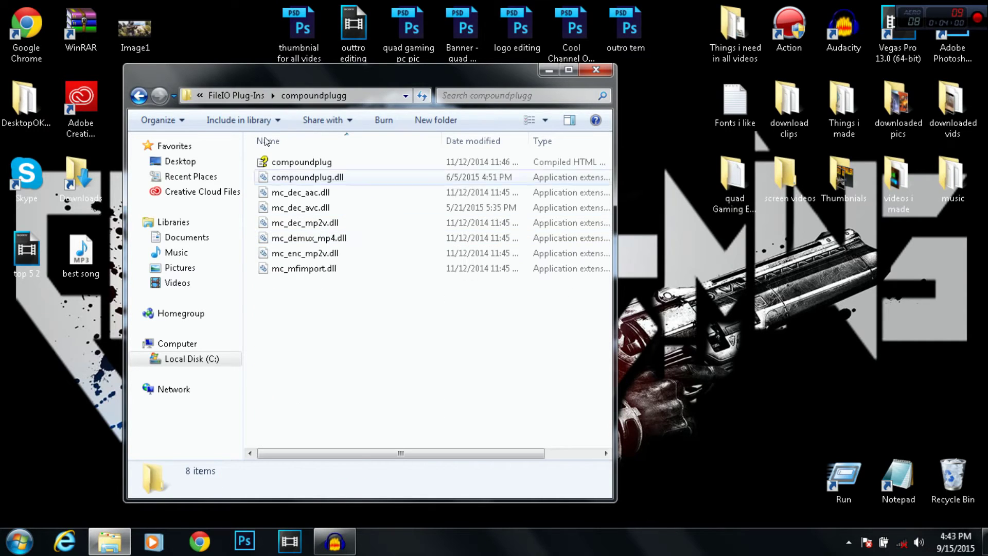
{"action": "left_click", "coordinate": [140, 97]}
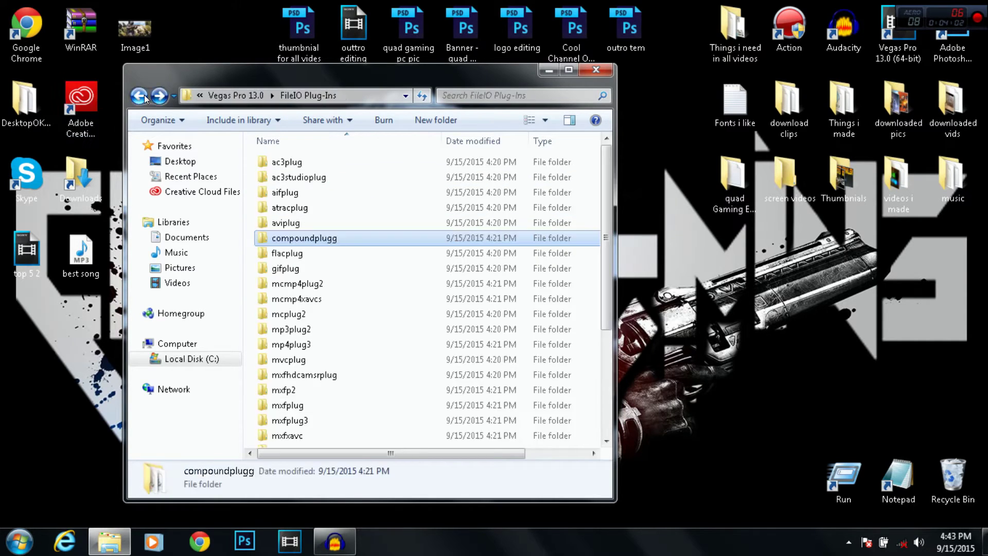
{"action": "left_click", "coordinate": [593, 71]}
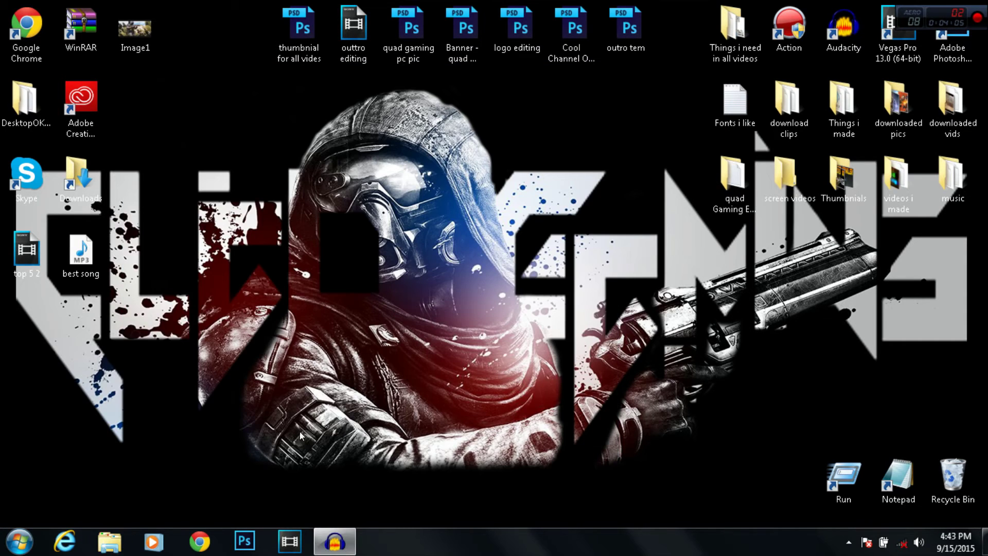
Step: Relaunch Vegas Pro, minimize it, and drag the Destiny trailer from downloaded vids onto its timeline
{"action": "left_click", "coordinate": [288, 542]}
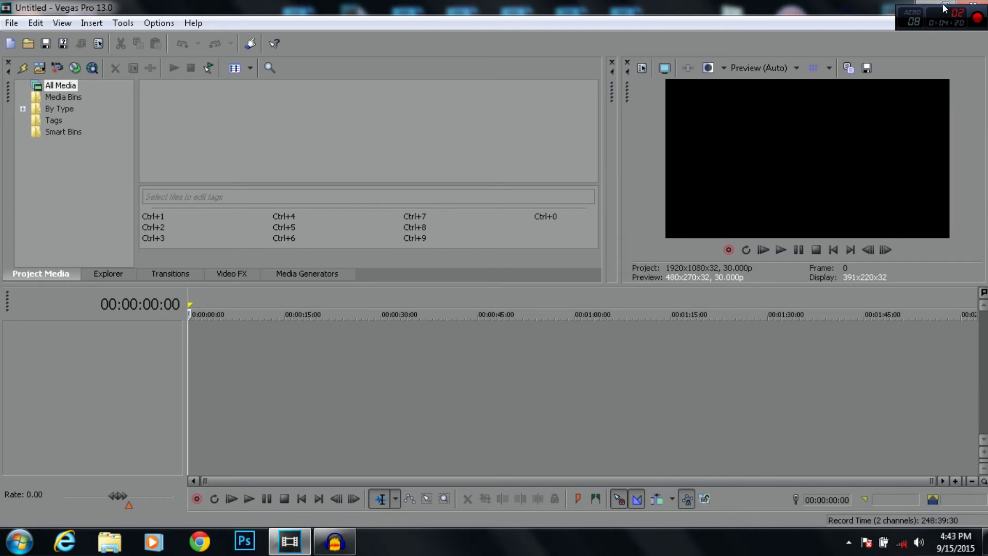
{"action": "left_click", "coordinate": [924, 4]}
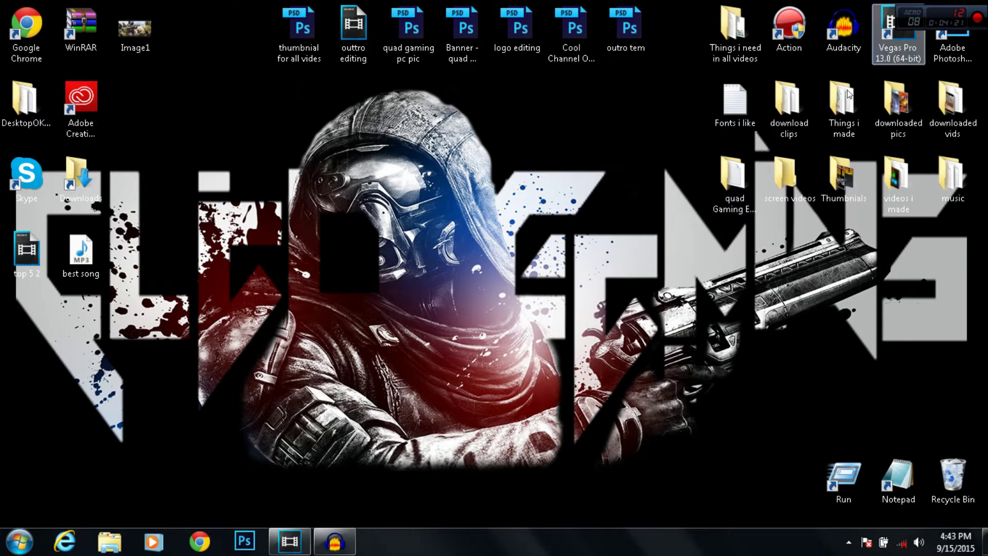
{"action": "left_click", "coordinate": [961, 118]}
{"action": "double_click", "coordinate": [961, 119]}
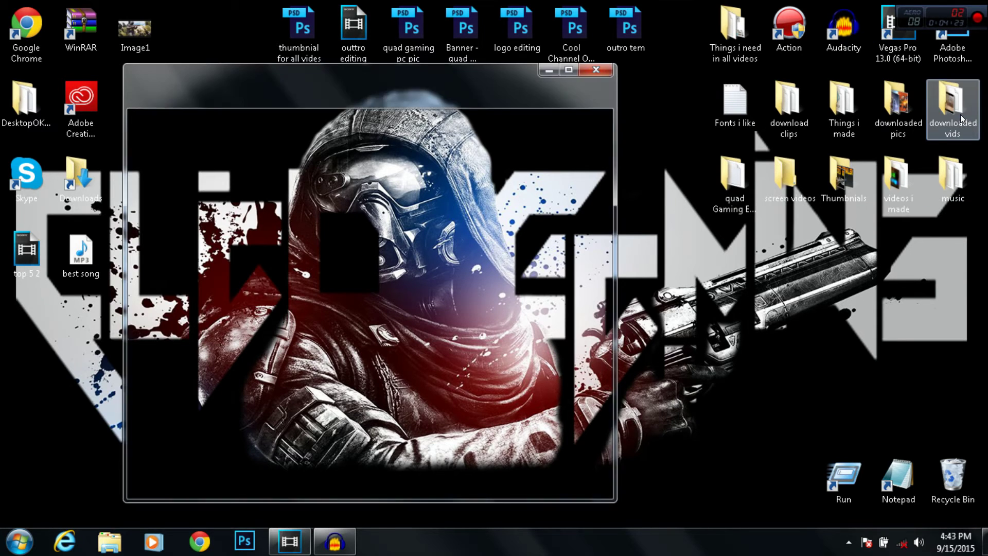
{"action": "left_click_drag", "start_coordinate": [471, 174], "coordinate": [242, 396]}
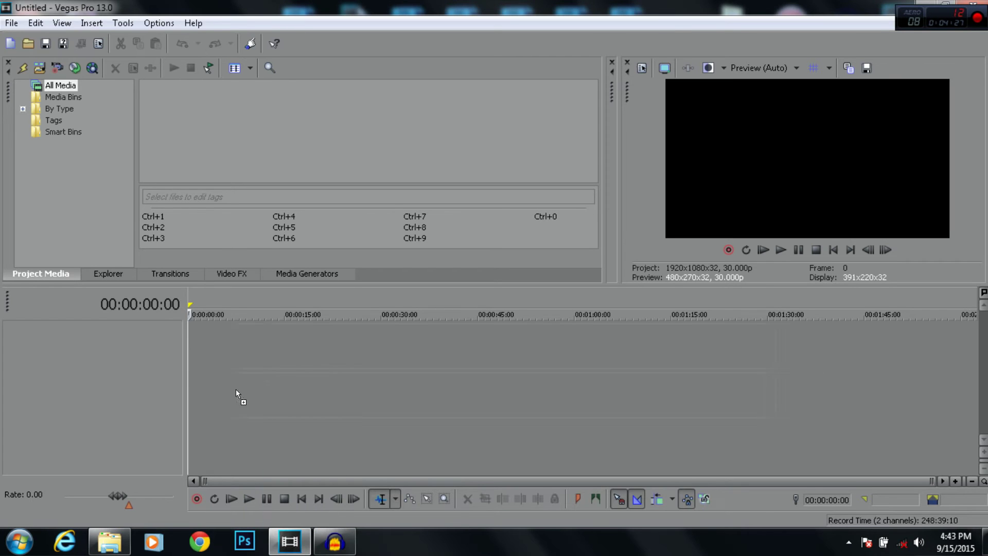
{"action": "left_click_drag", "start_coordinate": [184, 387], "coordinate": [185, 387]}
Step: Match the project to the trailer's 1280x720 settings and place the playhead at 00:01:10:18, then 00:01:01:10
{"action": "left_click", "coordinate": [571, 223]}
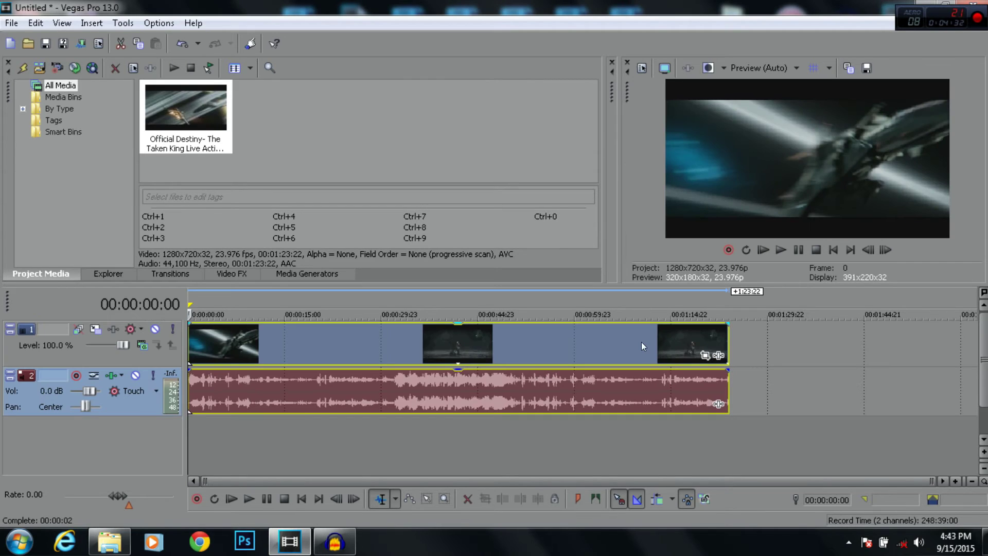
{"action": "left_click", "coordinate": [641, 342]}
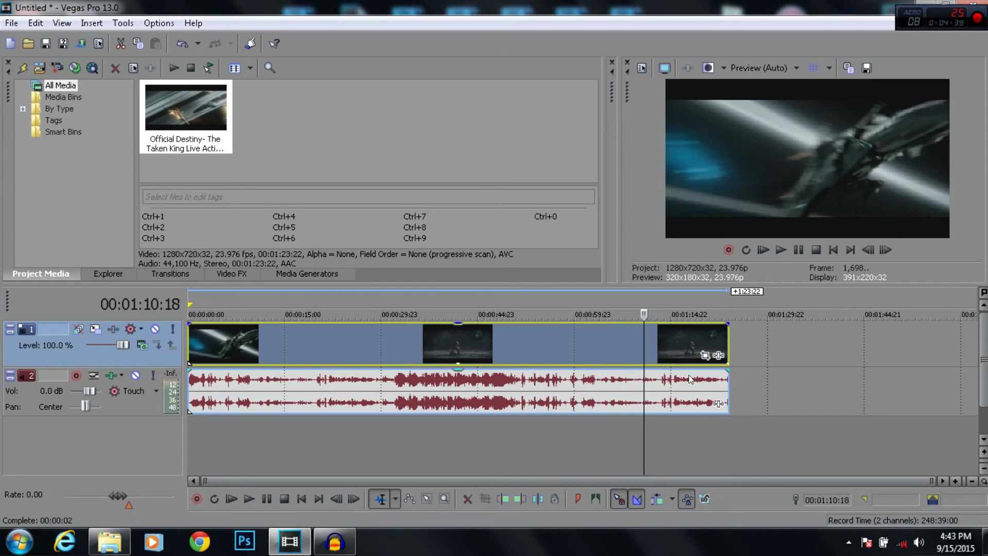
{"action": "left_click", "coordinate": [583, 330]}
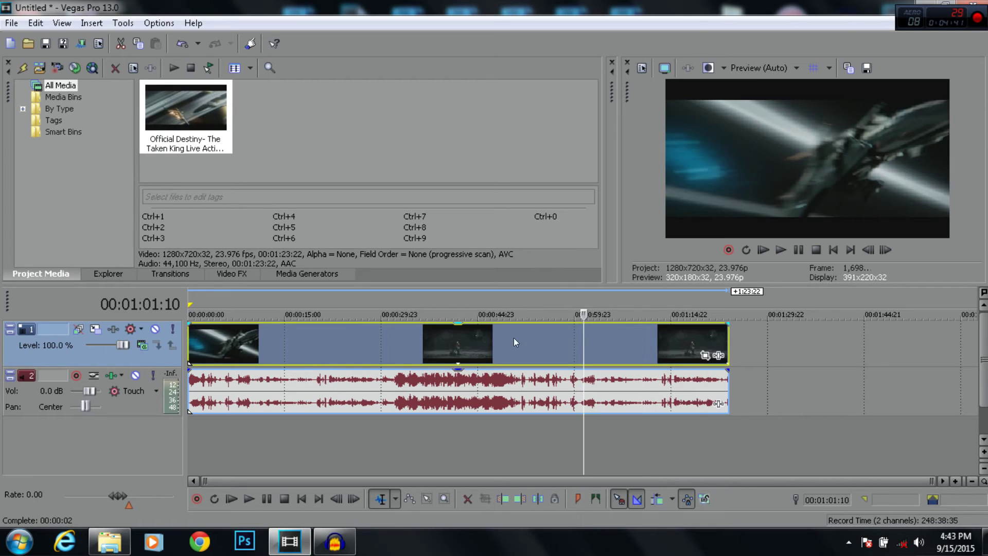
Step: Enable Disable resample in the trailer video event's Properties and confirm with OK
{"action": "right_click", "coordinate": [583, 408]}
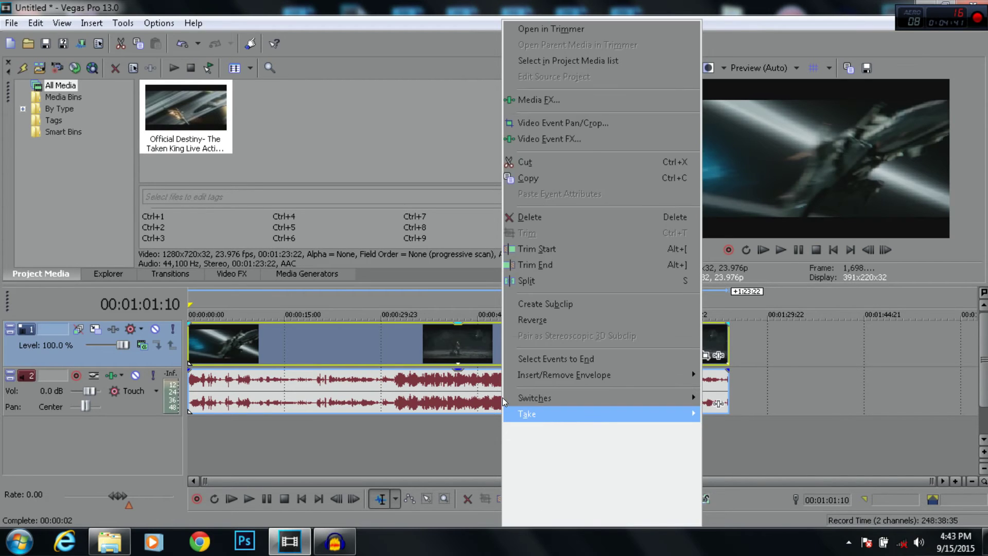
{"action": "left_click", "coordinate": [464, 357]}
{"action": "left_click", "coordinate": [466, 356]}
{"action": "right_click", "coordinate": [528, 344]}
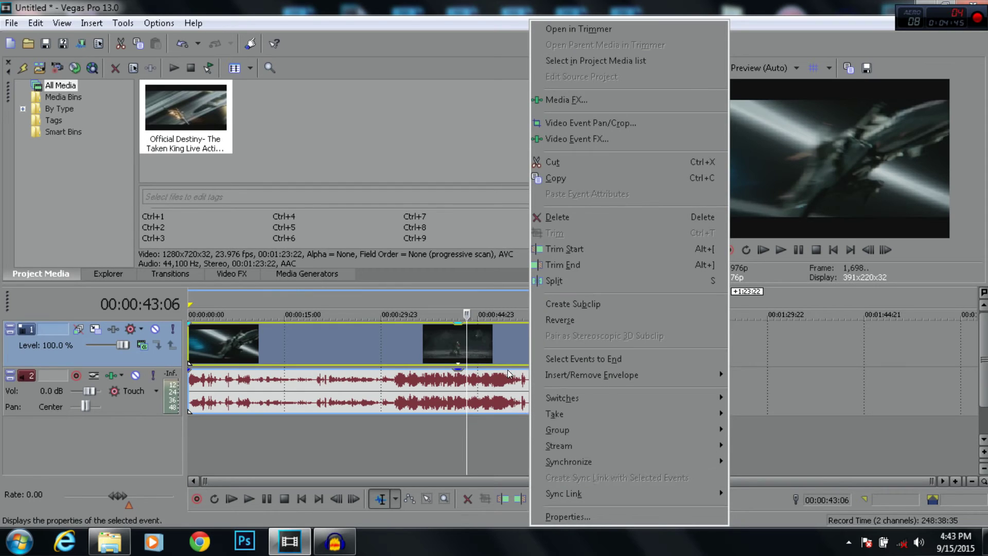
{"action": "left_click", "coordinate": [564, 517]}
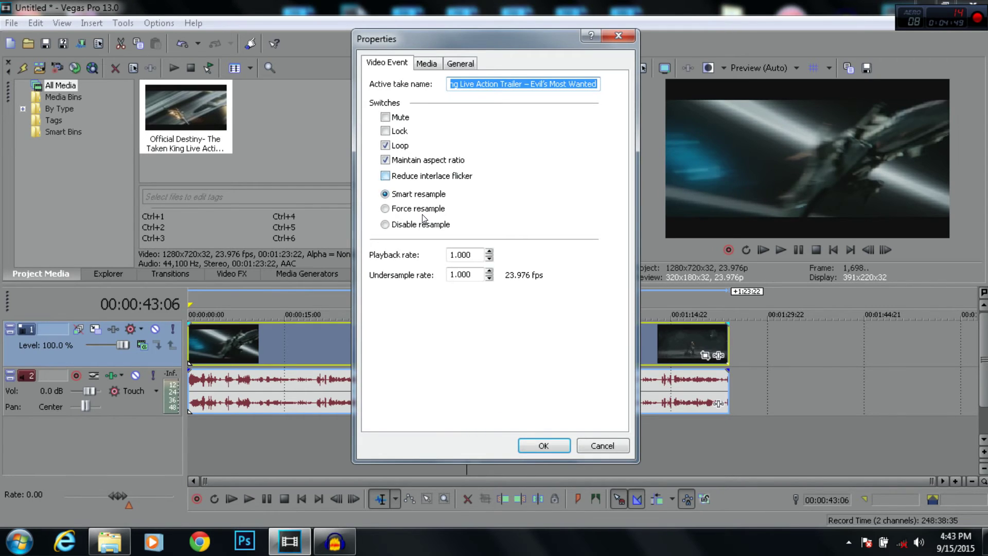
{"action": "left_click", "coordinate": [385, 225]}
{"action": "left_click", "coordinate": [544, 445]}
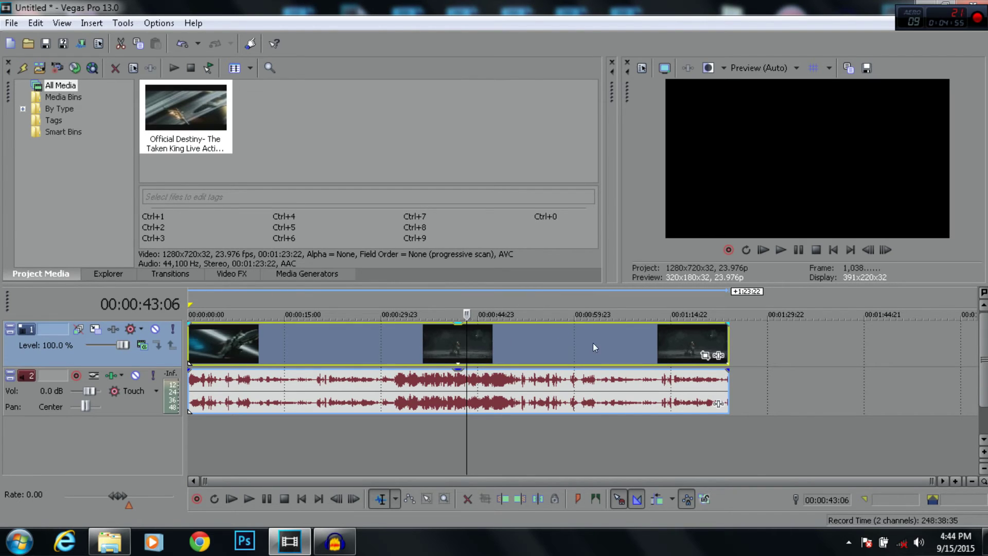
Step: Preview the trailer at 00:01:10:21 and 00:01:14:14, then minimize Vegas and close downloaded vids
{"action": "left_click", "coordinate": [644, 352]}
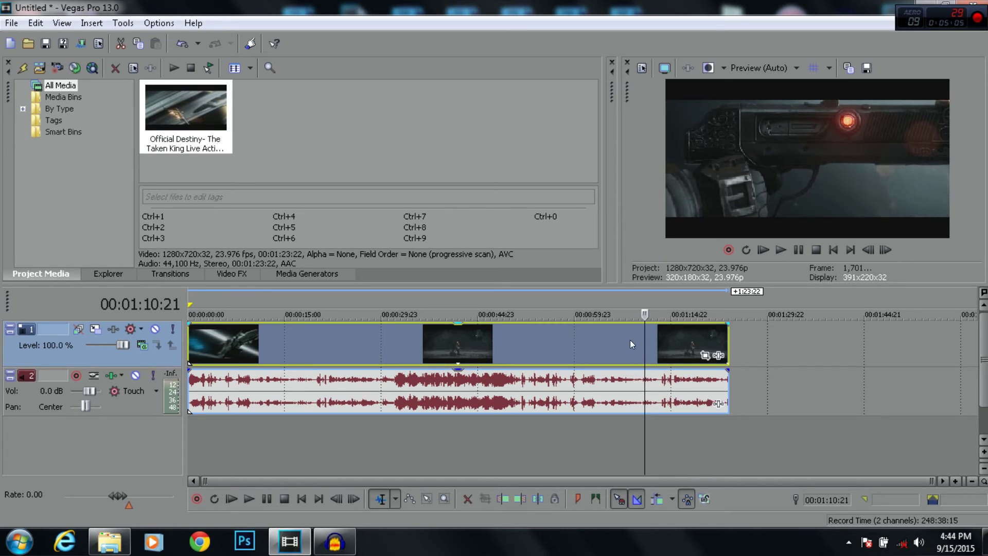
{"action": "left_click", "coordinate": [668, 343]}
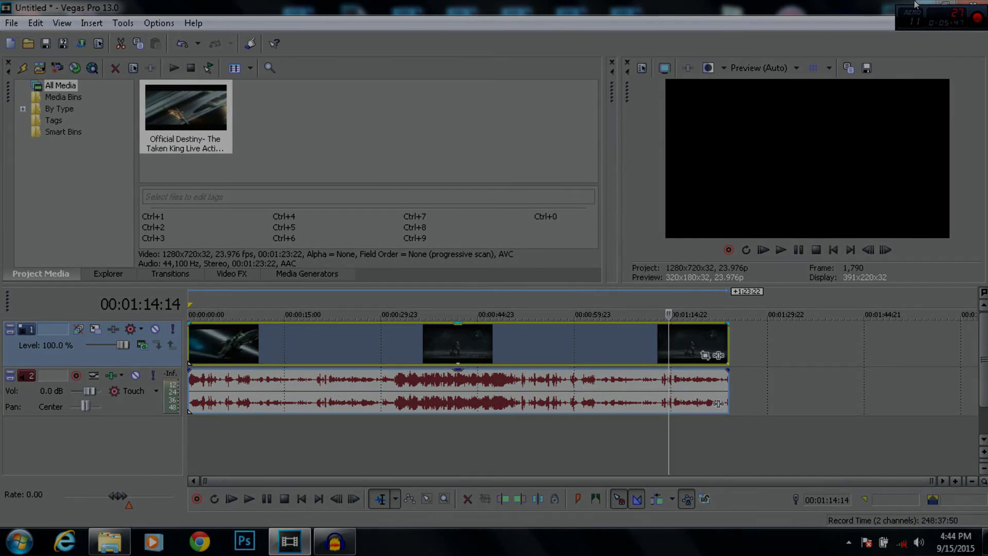
{"action": "left_click", "coordinate": [924, 5]}
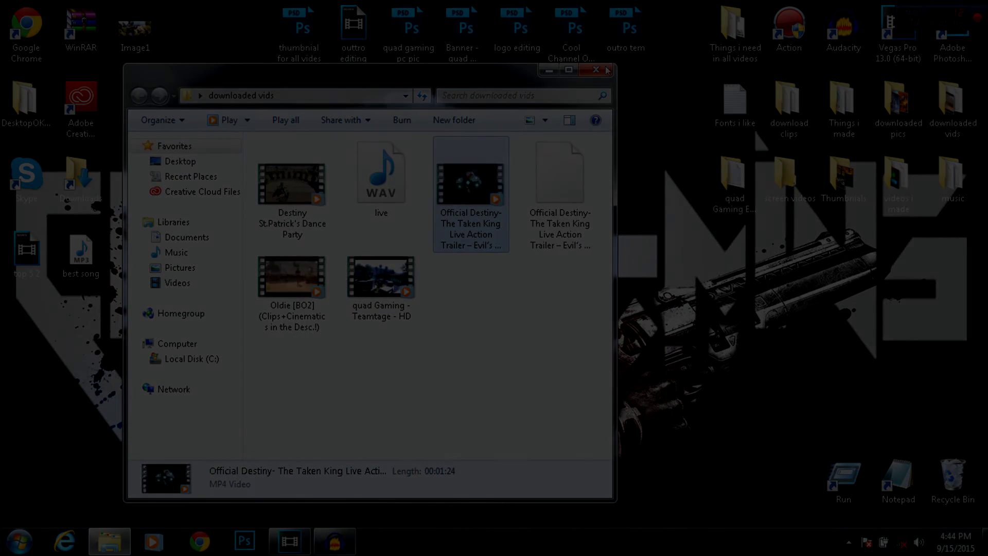
{"action": "left_click", "coordinate": [606, 70]}
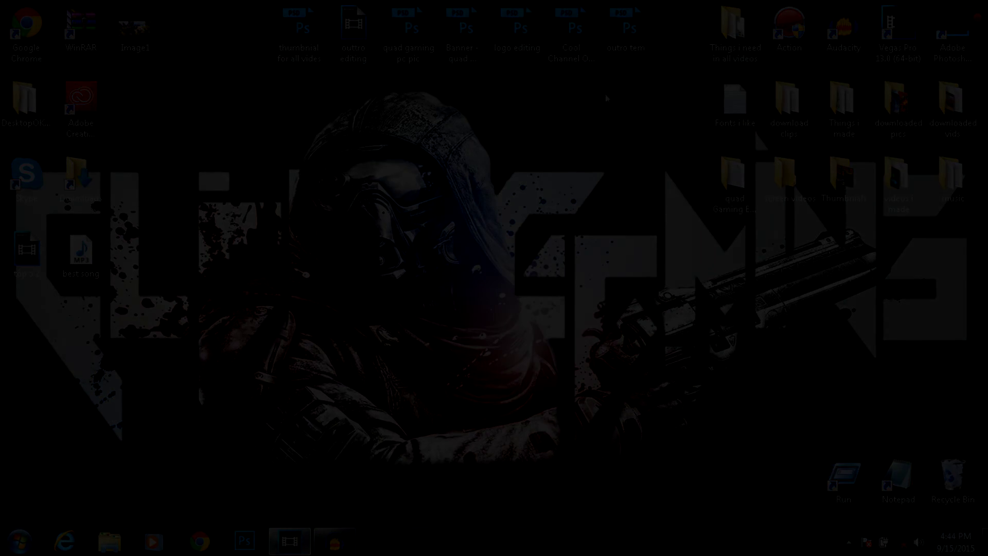